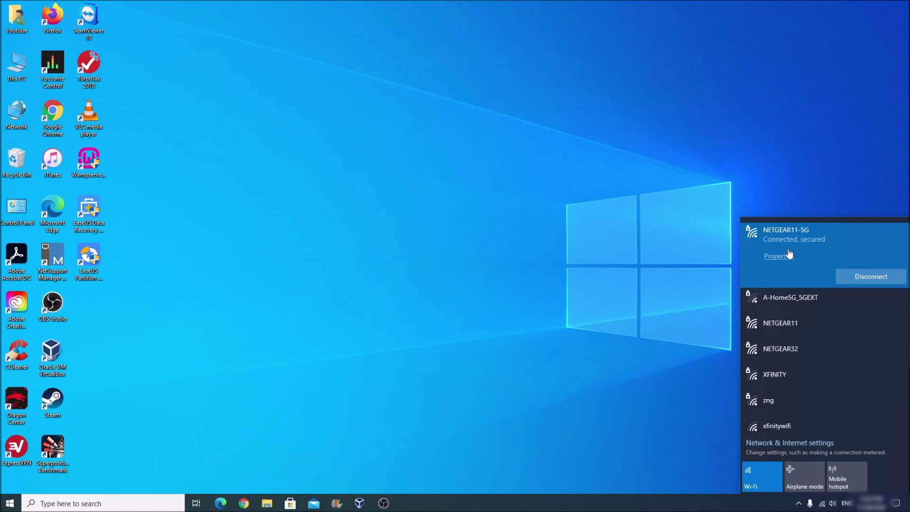
- Switch the PC's Wi-Fi from NETGEAR11-5G to NETGEAR32 with its security key, then bring up Chrome
left_click(868, 277)
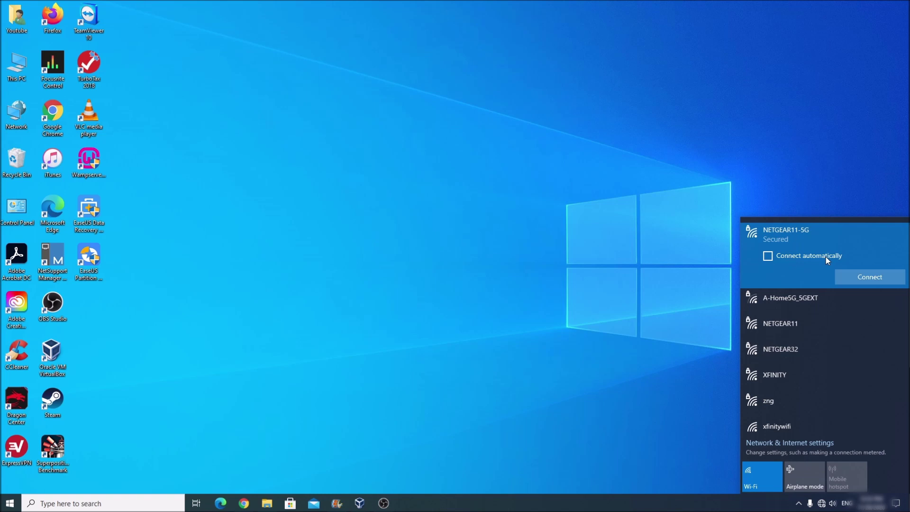
left_click(795, 358)
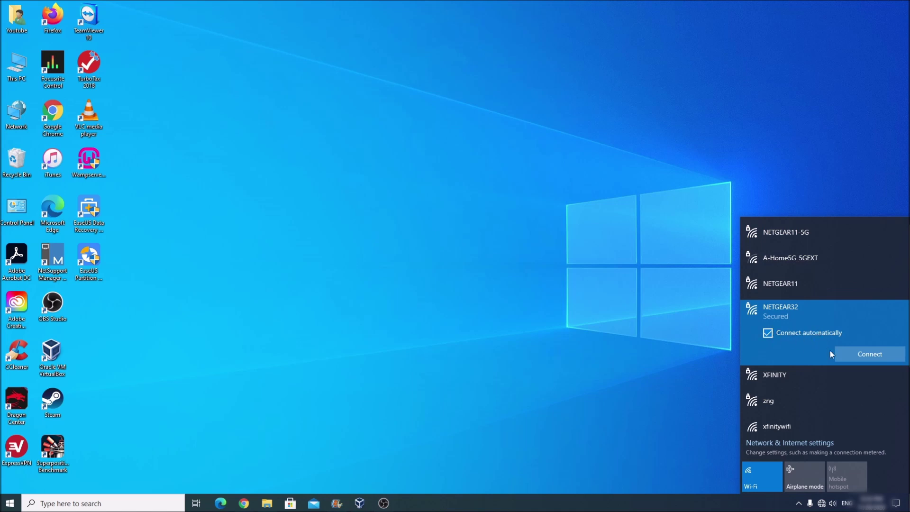
left_click(875, 356)
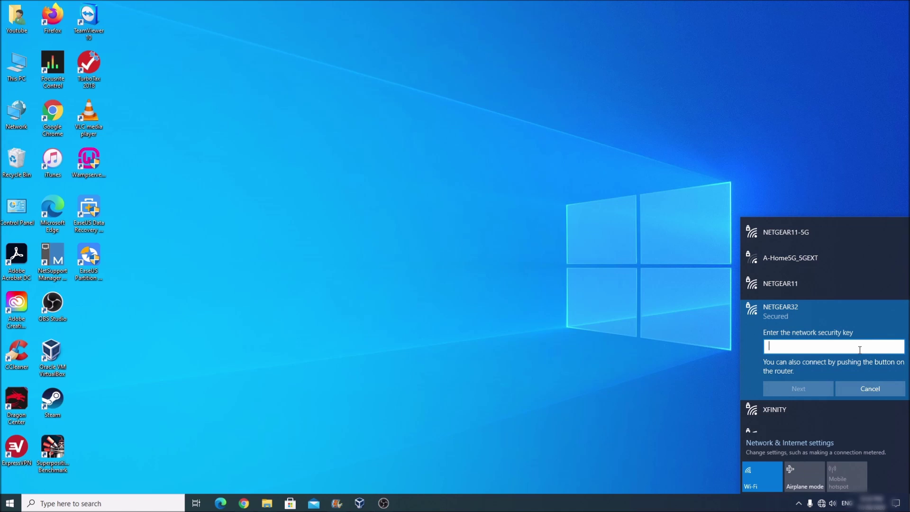
type("****************")
left_click(815, 389)
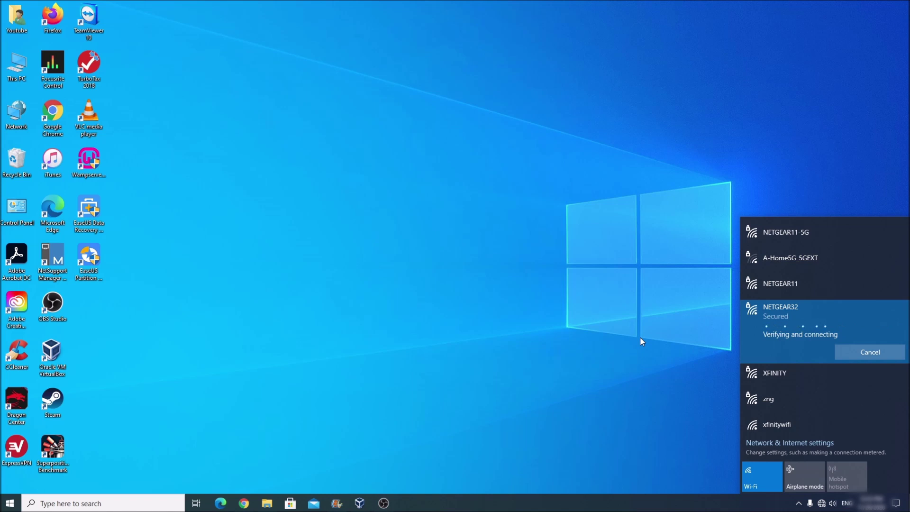
left_click(279, 457)
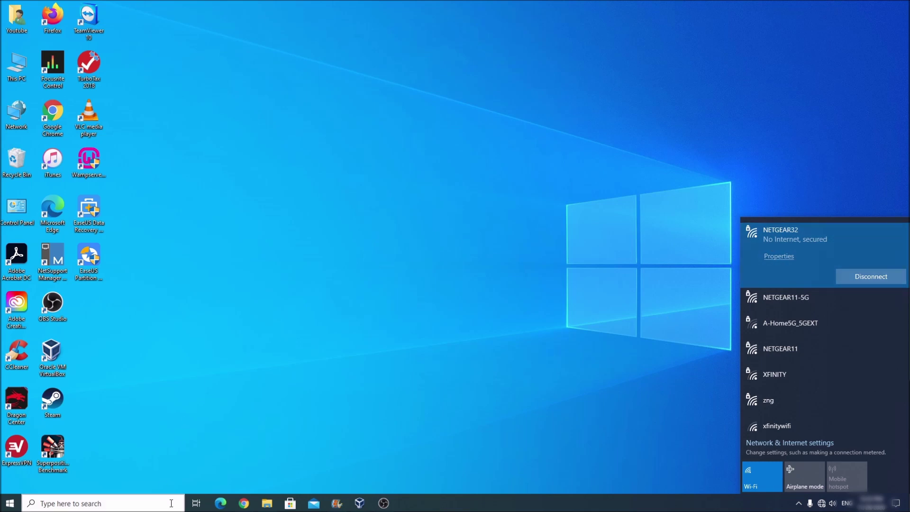
left_click(246, 505)
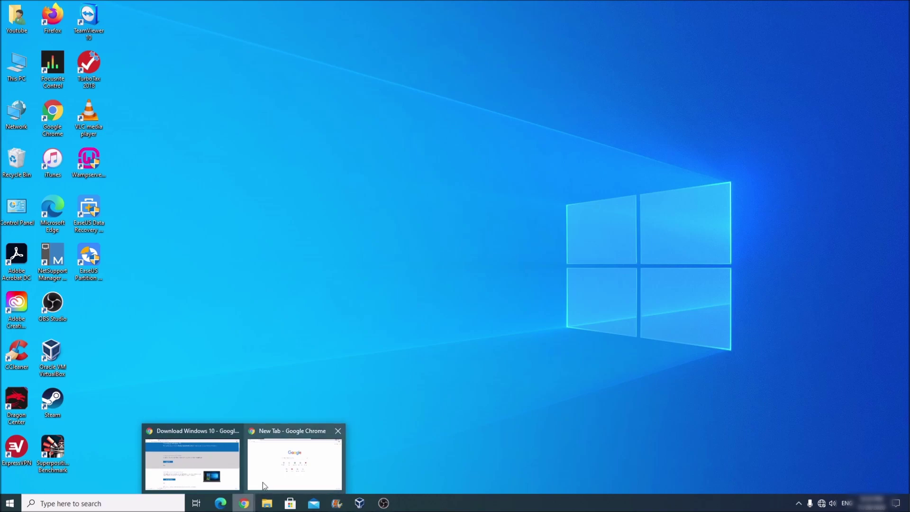
- Go to the router address 10.0.0.1 from Chrome's New Tab window
left_click(266, 478)
left_click(83, 24)
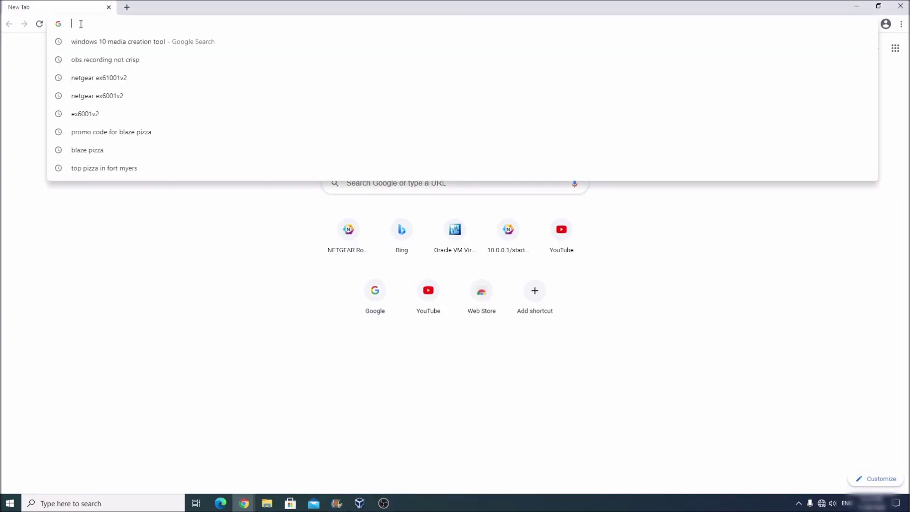
type("10.0.")
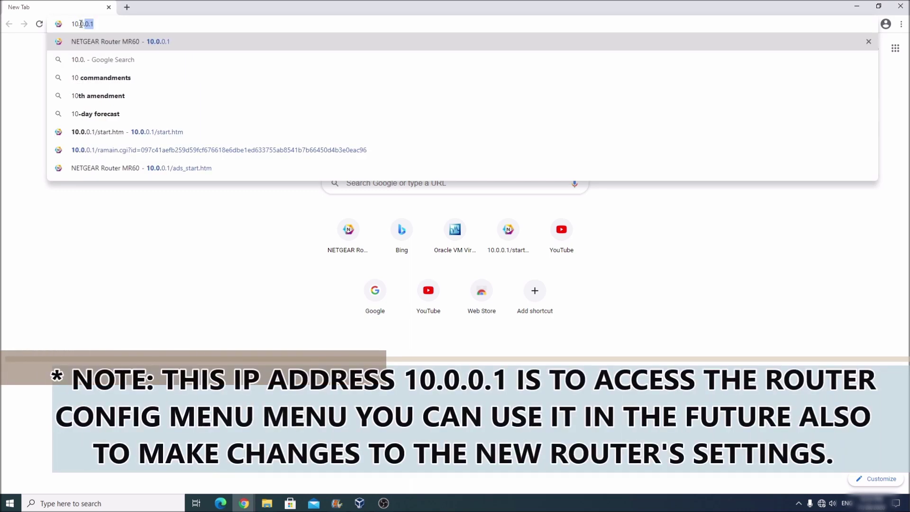
type("0.1")
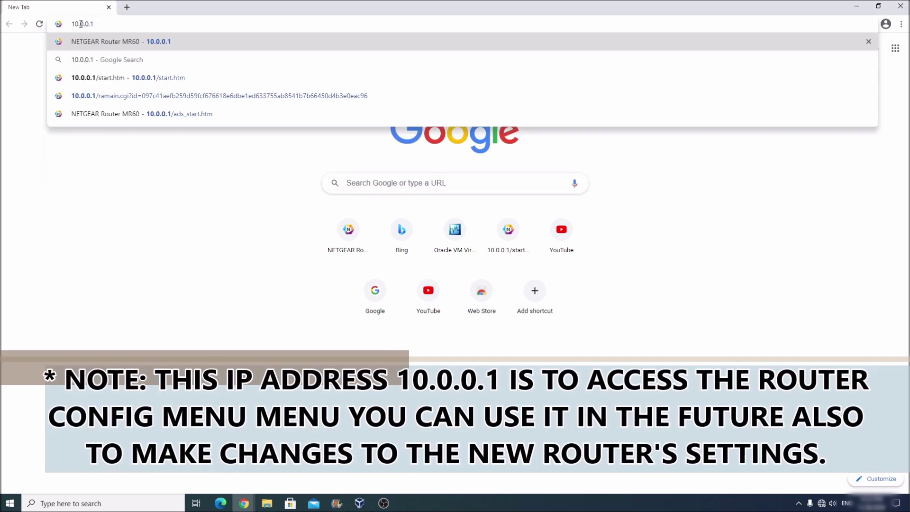
key("Return")
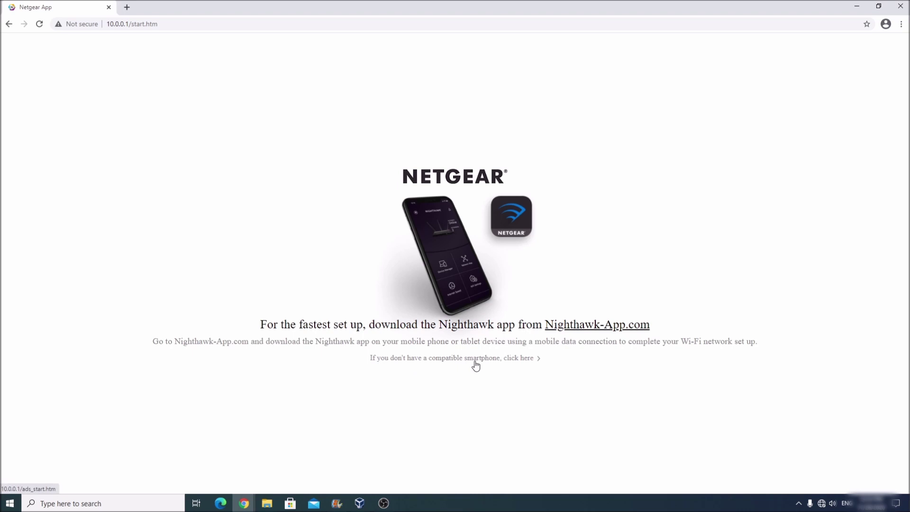
- Continue setup without the smartphone app and accept the Terms of Services with I Agree
left_click(528, 361)
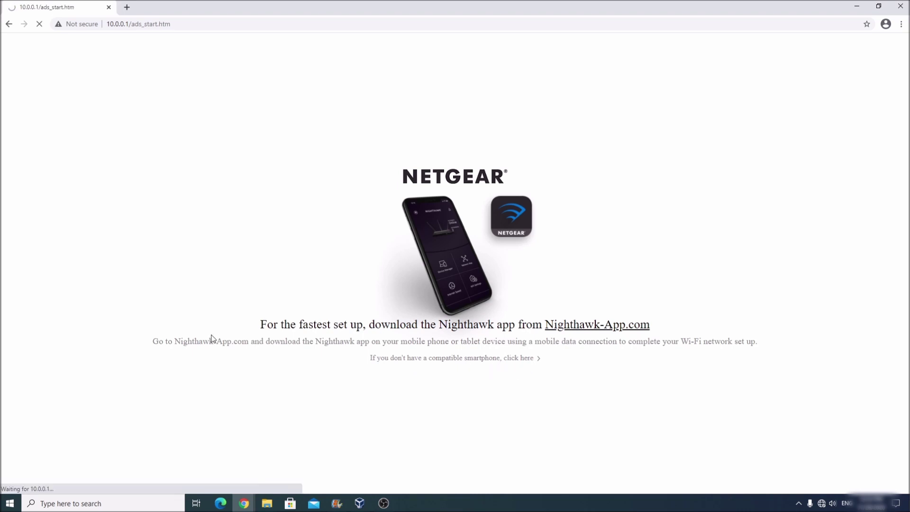
left_click_drag(857, 100, 821, 281)
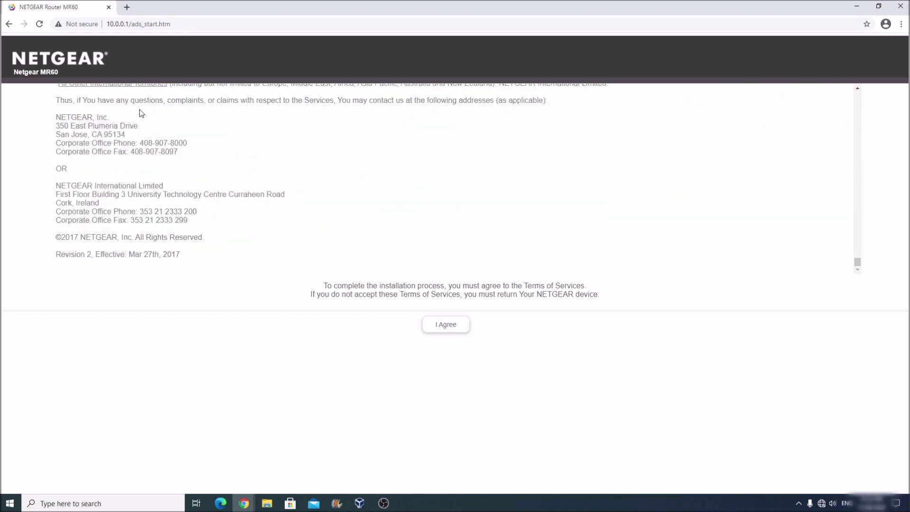
left_click(107, 25)
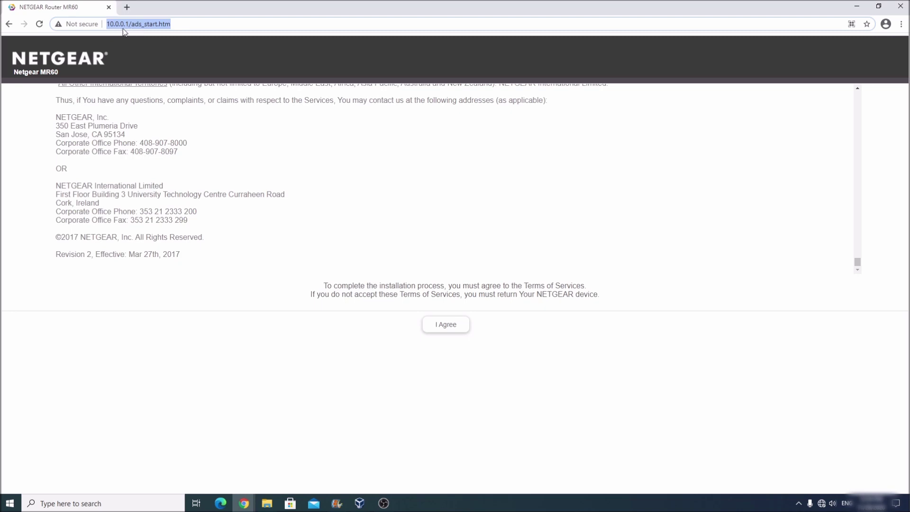
left_click(432, 325)
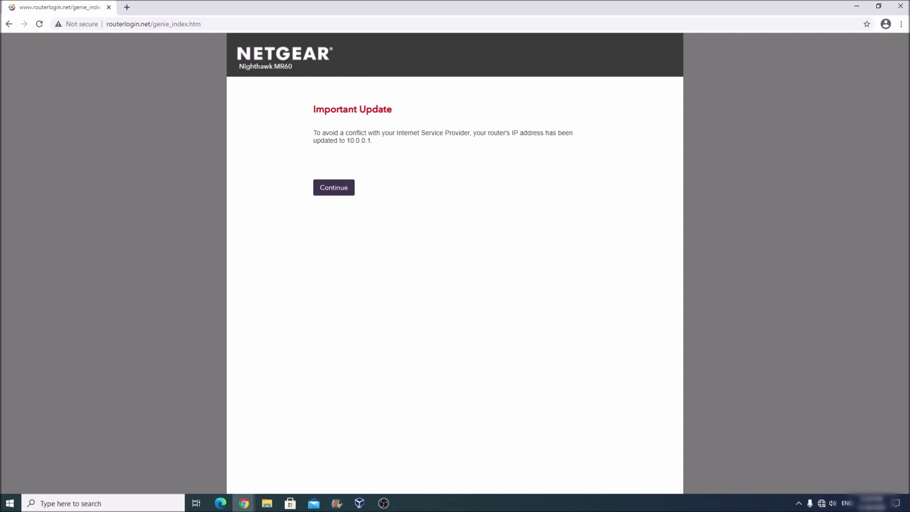
- Continue past the IP update notice, choose to configure the Internet connection myself, and confirm with OK
left_click(336, 190)
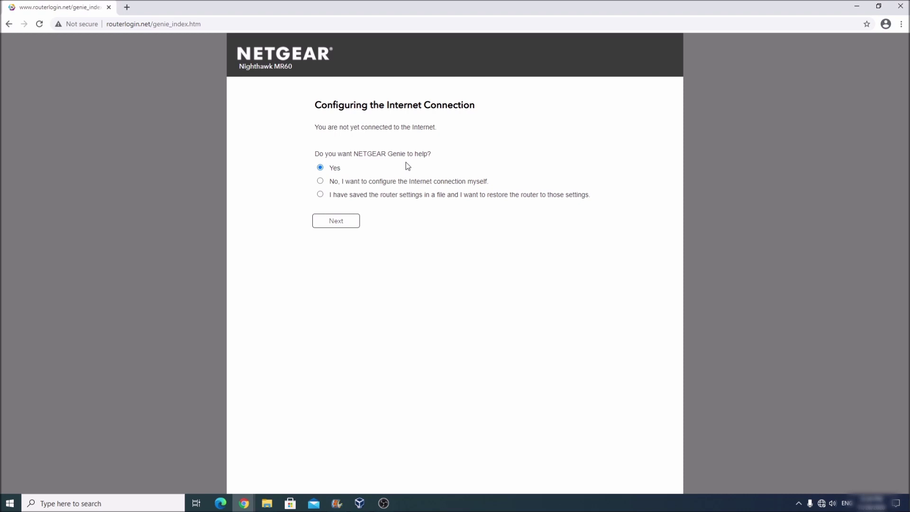
left_click(320, 182)
left_click(336, 221)
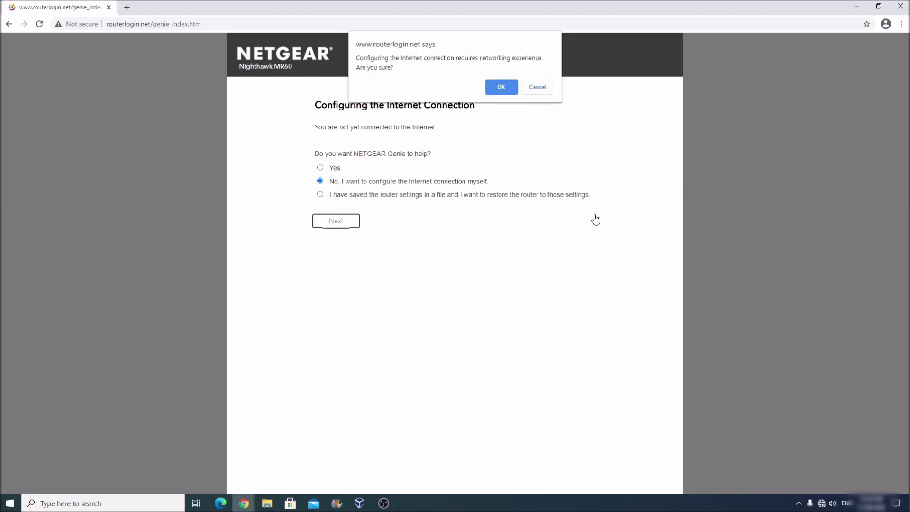
left_click(499, 93)
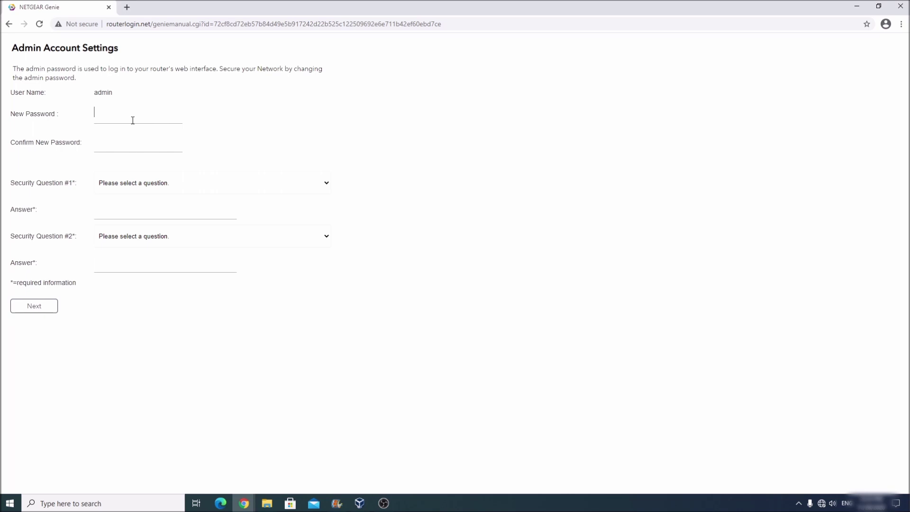
- Enter and confirm the new admin password
type("*****")
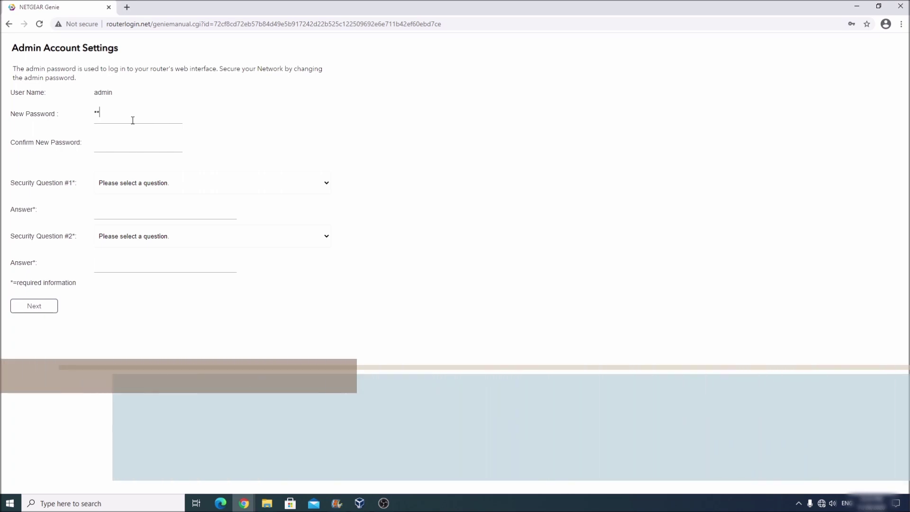
type("********")
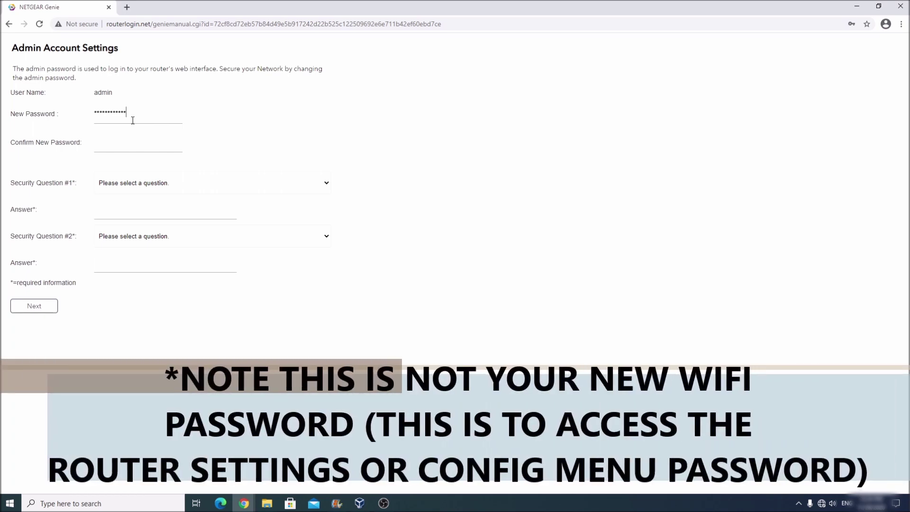
key("Tab")
type("*****")
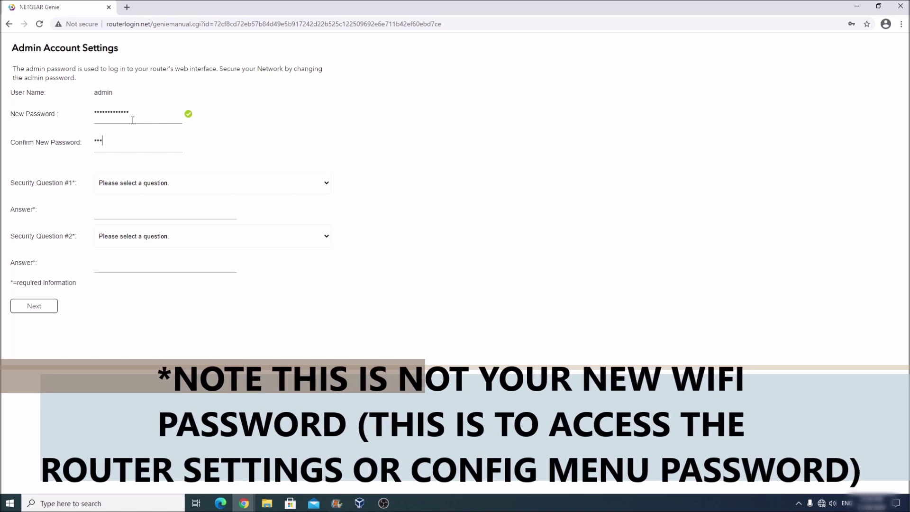
type("********")
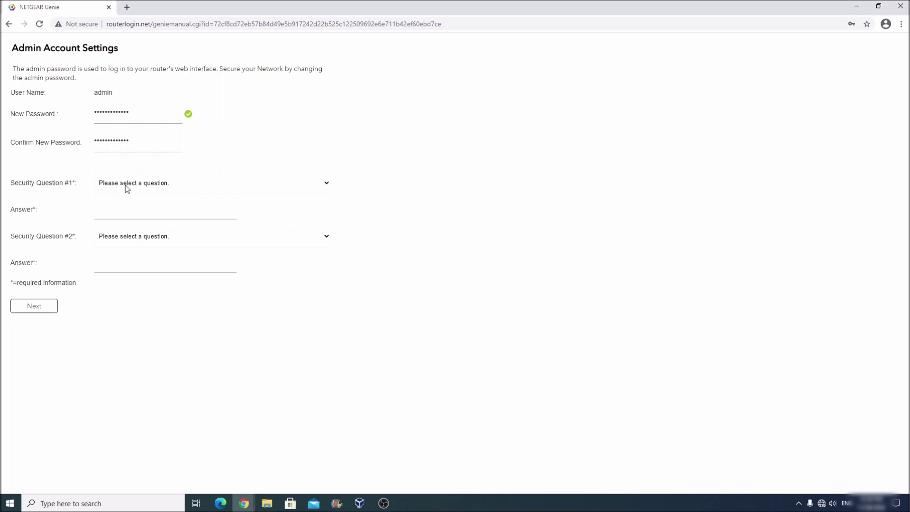
- Choose the NETGEAR product and youngest sister security questions, answer each, and submit the account settings
left_click(157, 186)
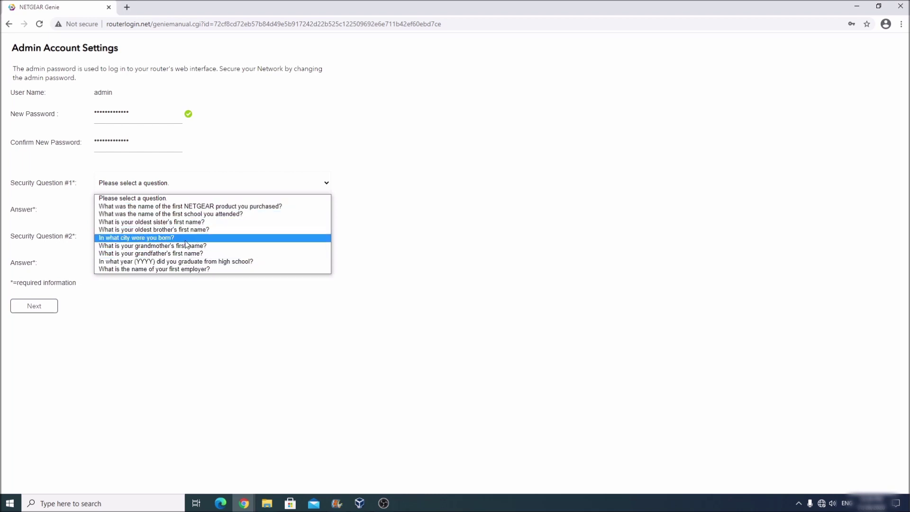
left_click(133, 206)
left_click(121, 212)
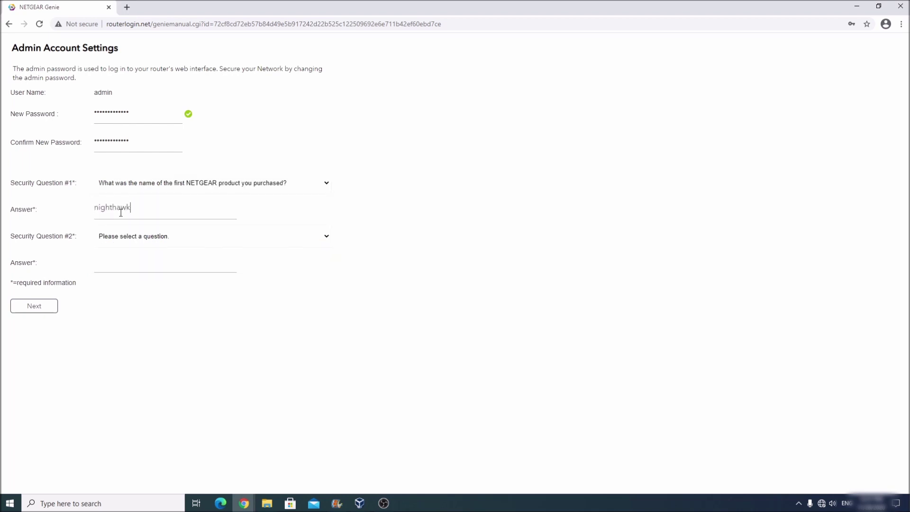
left_click(135, 237)
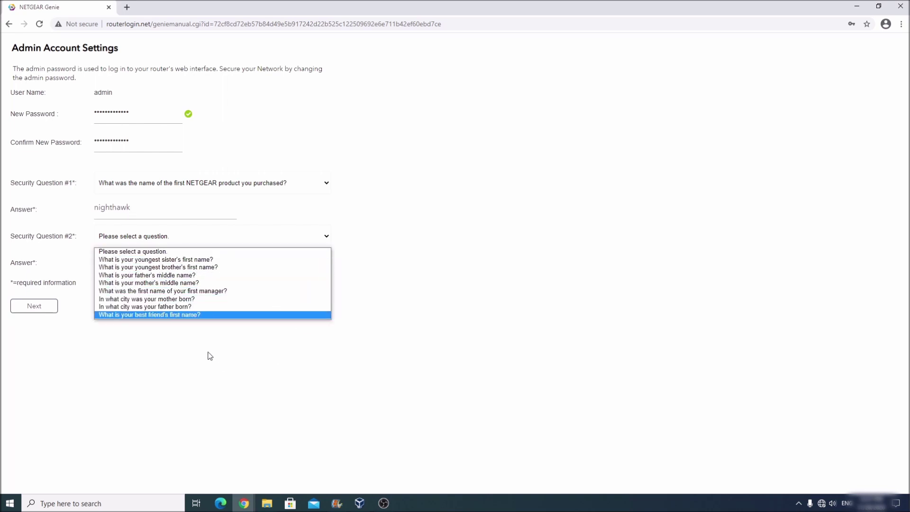
left_click(173, 259)
left_click(139, 269)
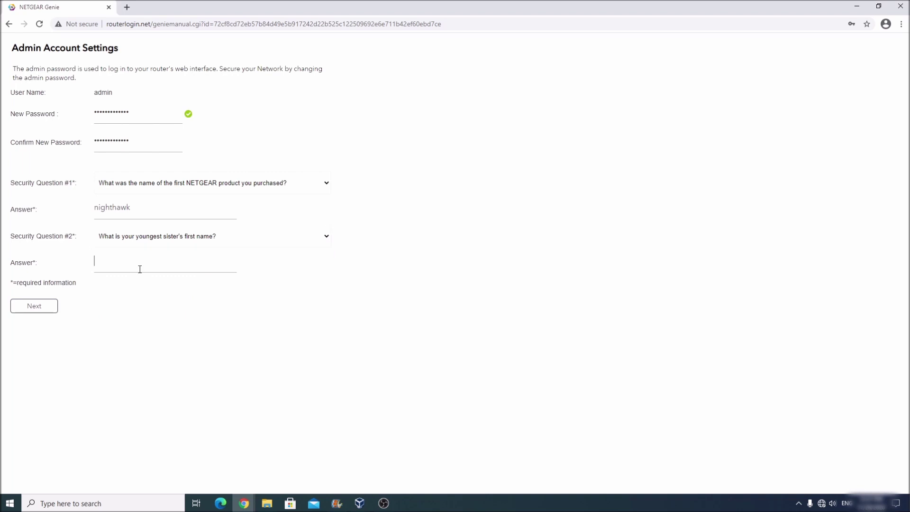
left_click(51, 306)
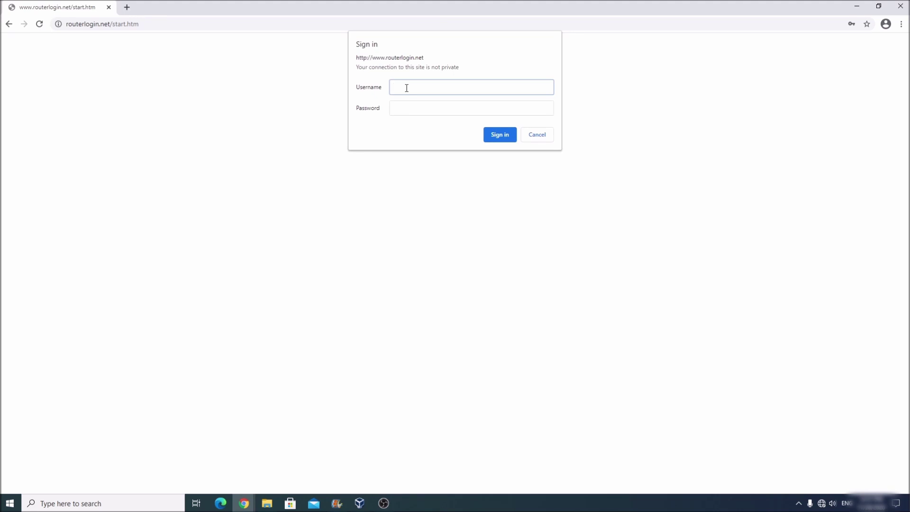
- Sign in as admin with the new password and dismiss Chrome's offer to save it
type("admin")
left_click(418, 110)
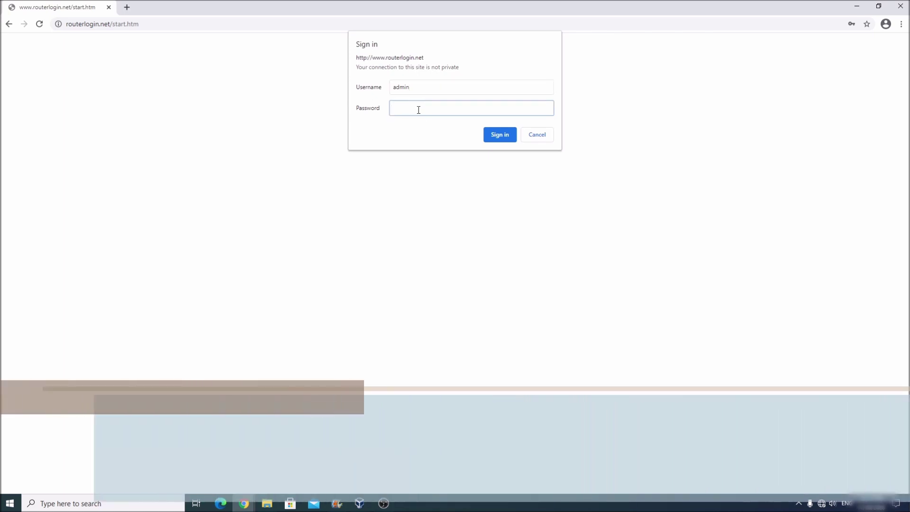
type("••••••••")
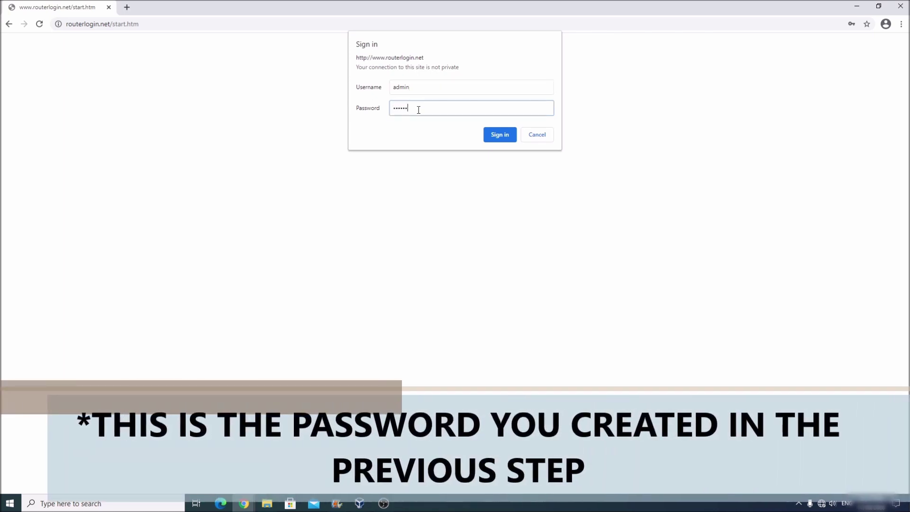
type("••••••")
key("Return")
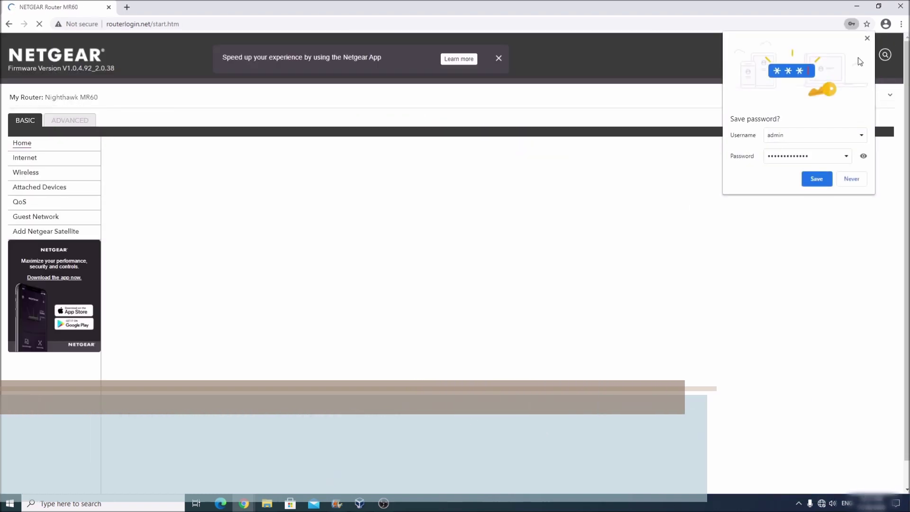
left_click(868, 39)
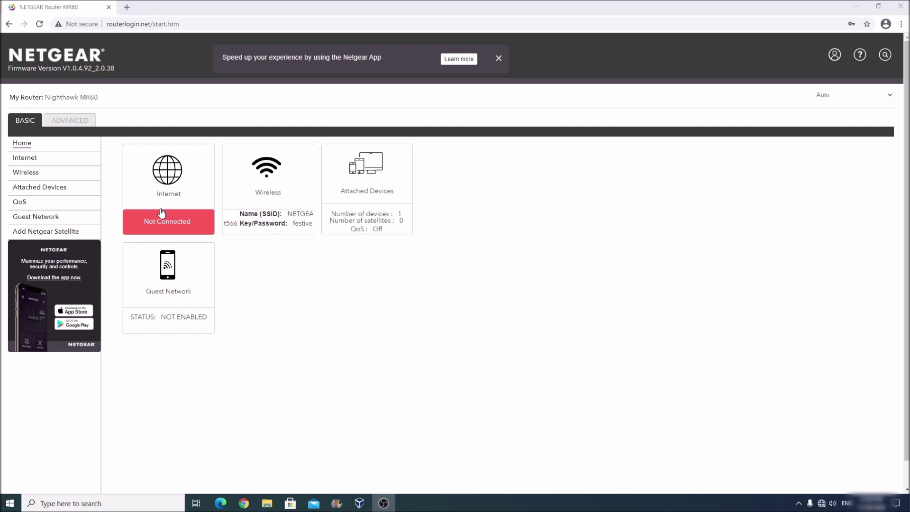
- Open BASIC > Internet and review the Internet IP Address section, set to get IP dynamically
left_click(25, 162)
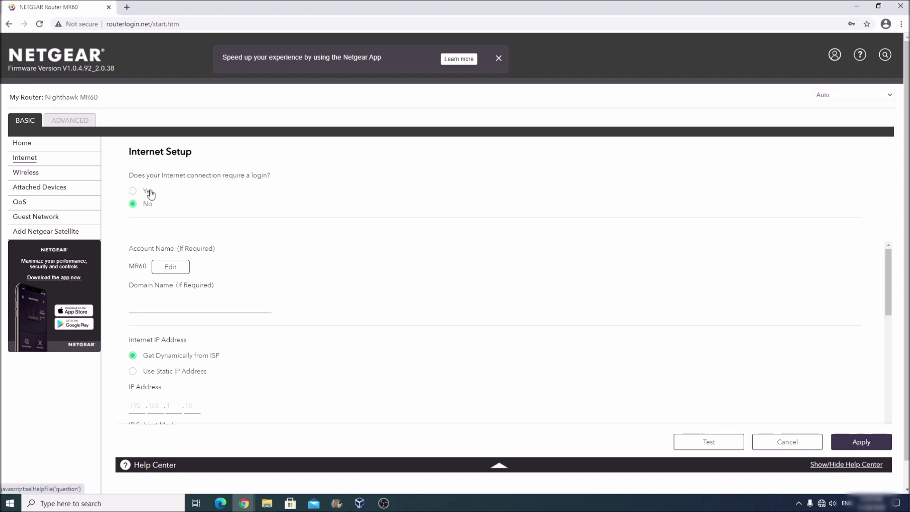
scroll(213, 211, "down", 1)
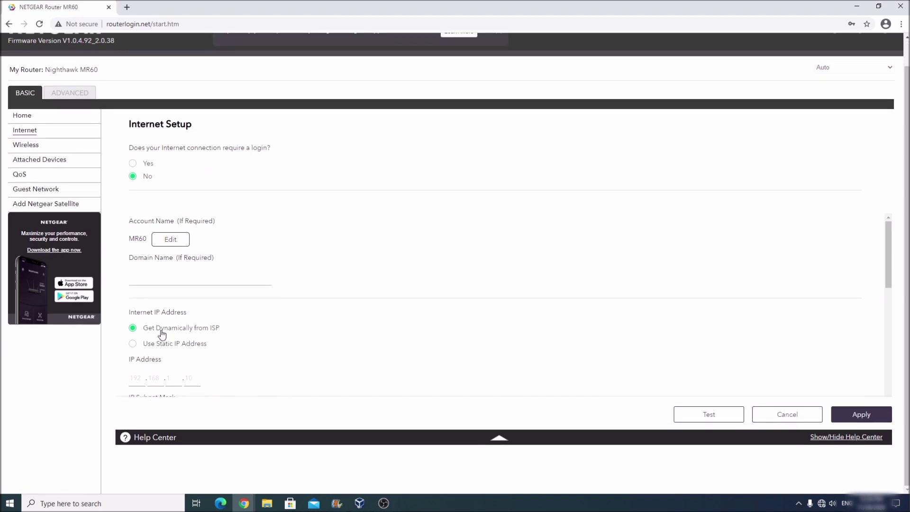
scroll(145, 317, "down", 5)
scroll(209, 314, "up", 3)
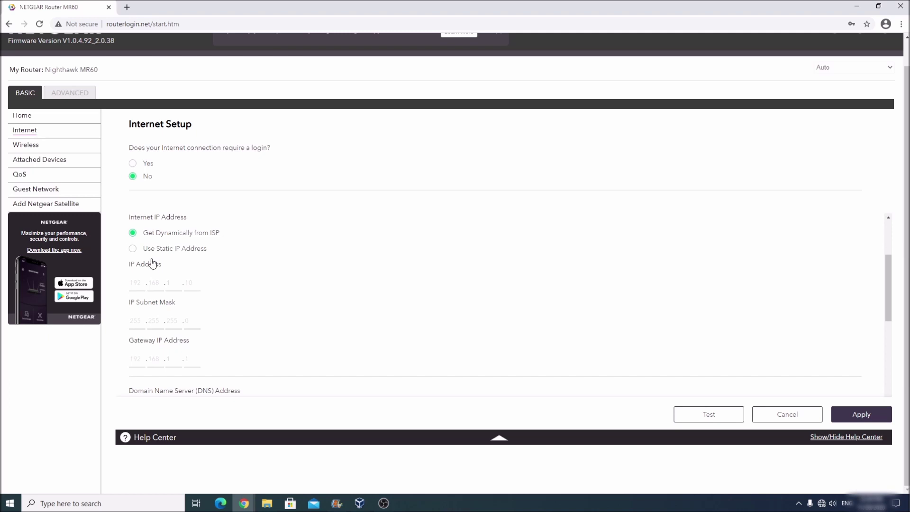
scroll(152, 263, "up", 1)
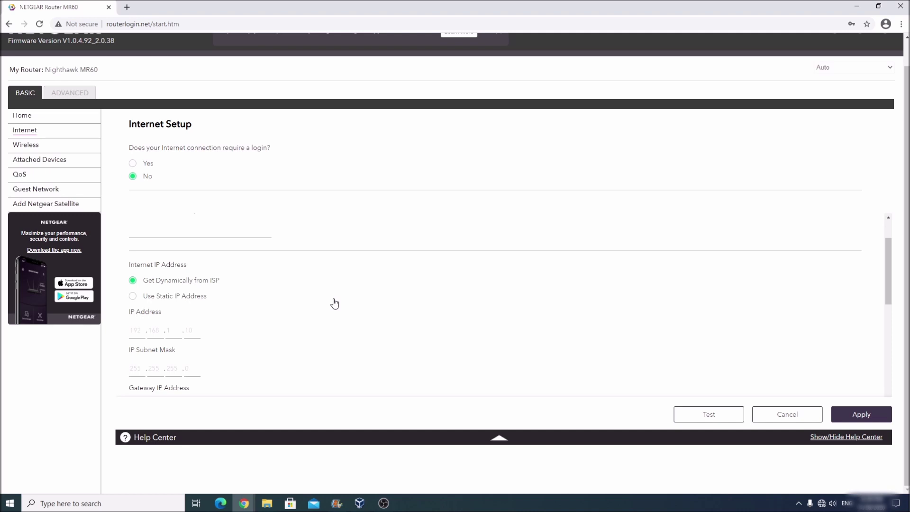
- Switch Internet Setup to Use Static IP Address (192.168.1.10, gateway 192.168.1.1) and apply it
left_click(160, 300)
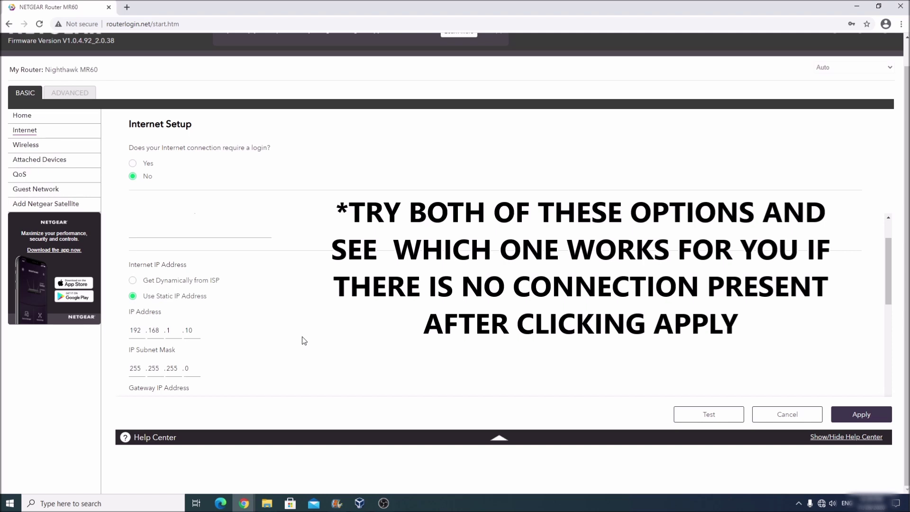
scroll(305, 335, "down", 1)
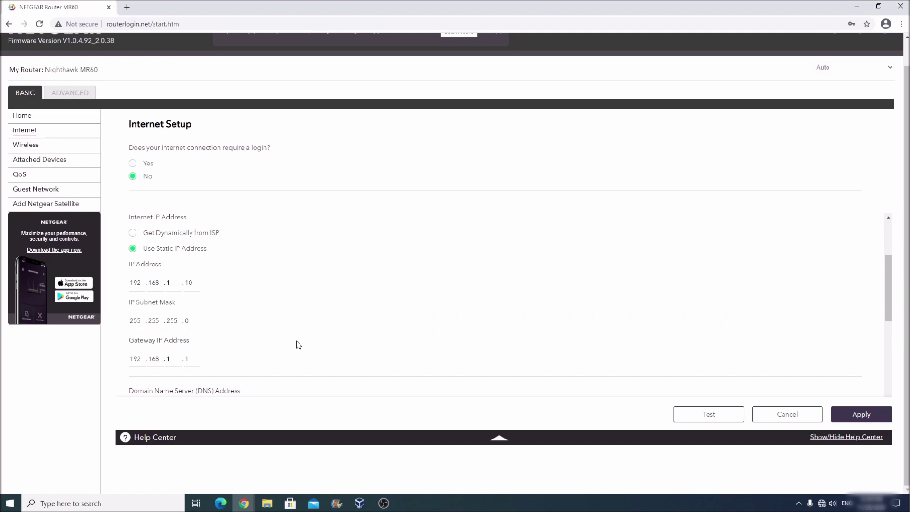
left_click(158, 235)
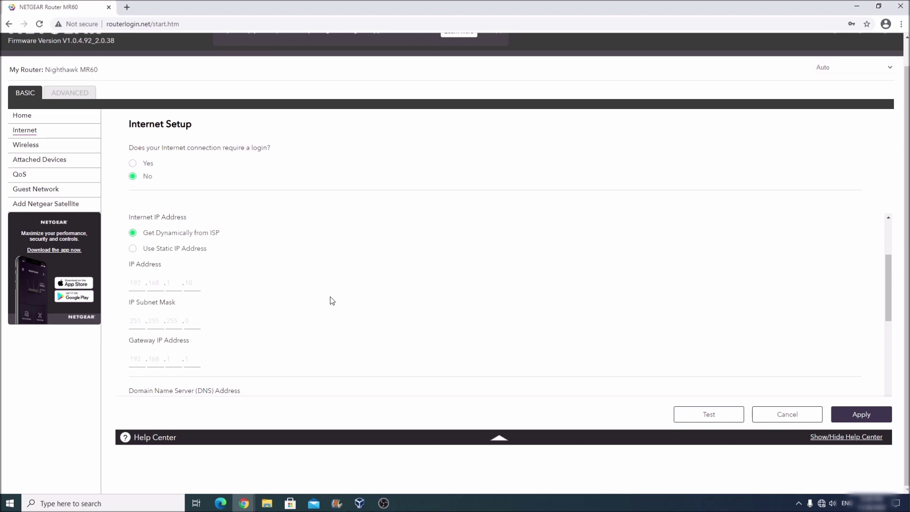
left_click(167, 249)
scroll(290, 299, "down", 4)
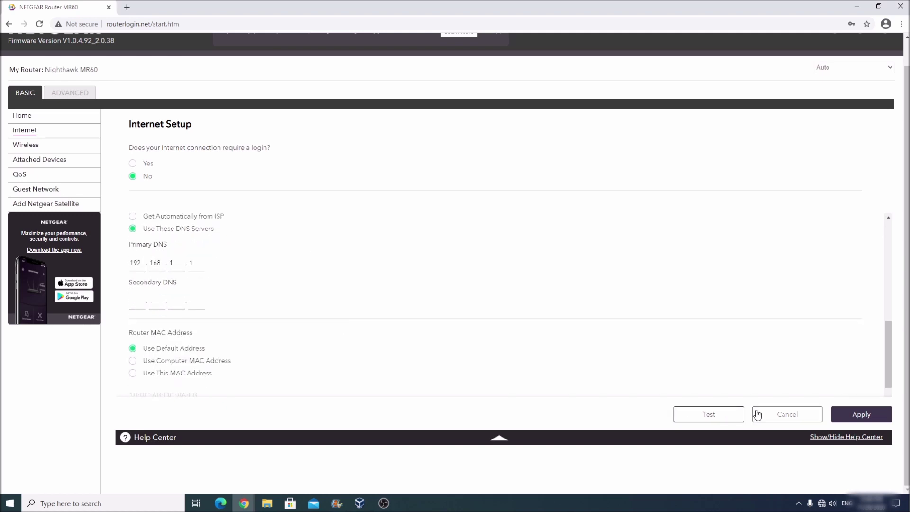
scroll(557, 297, "down", 1)
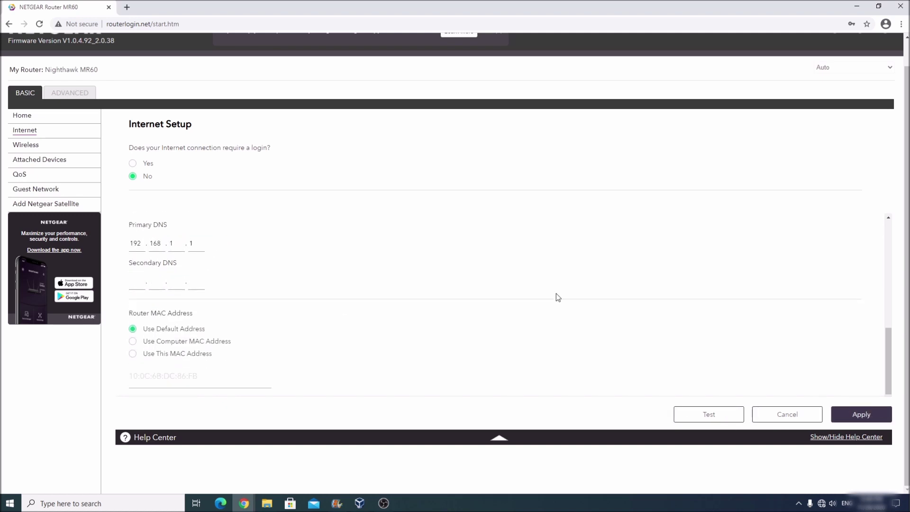
left_click(860, 415)
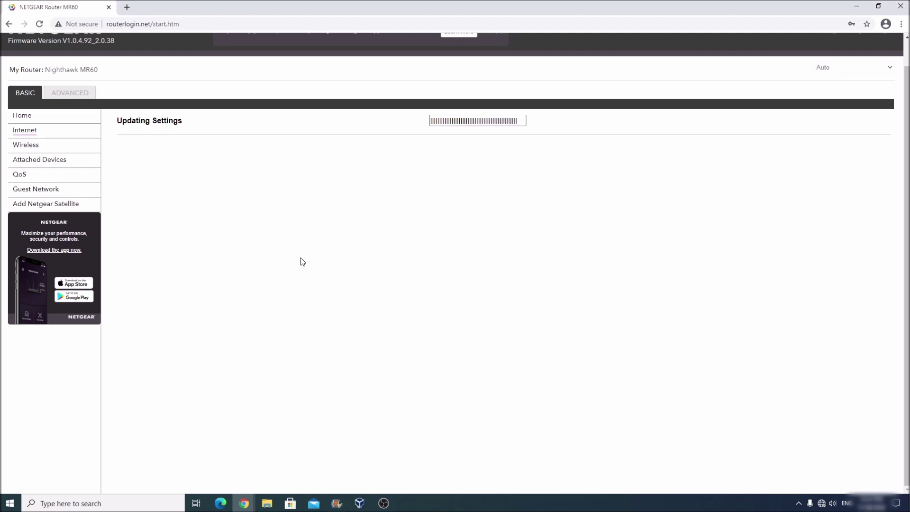
- Wait for the settings to finish updating, then return to the Home dashboard
scroll(288, 267, "down", 5)
scroll(287, 267, "up", 5)
scroll(287, 267, "down", 3)
scroll(288, 266, "up", 1)
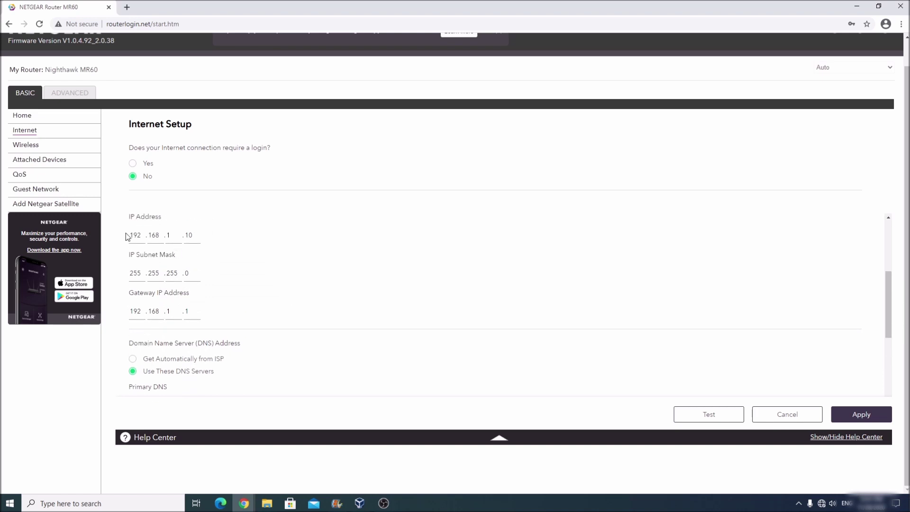
left_click(26, 118)
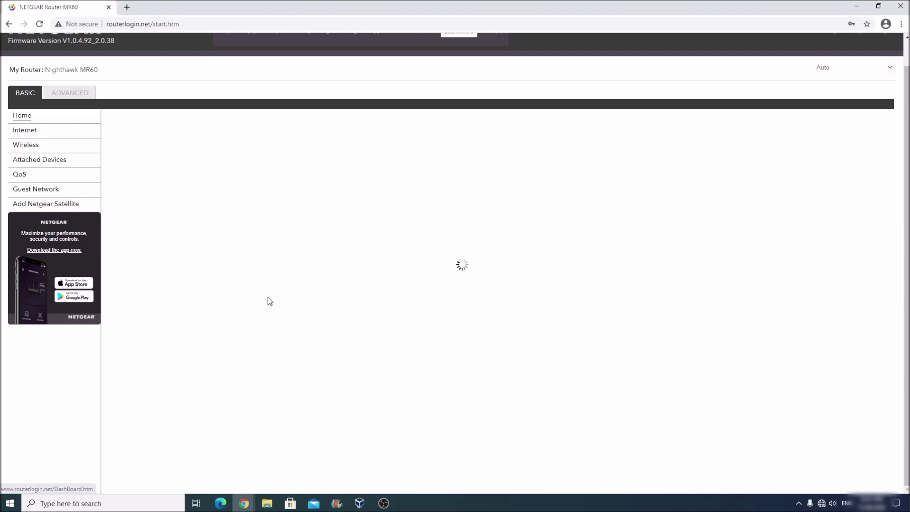